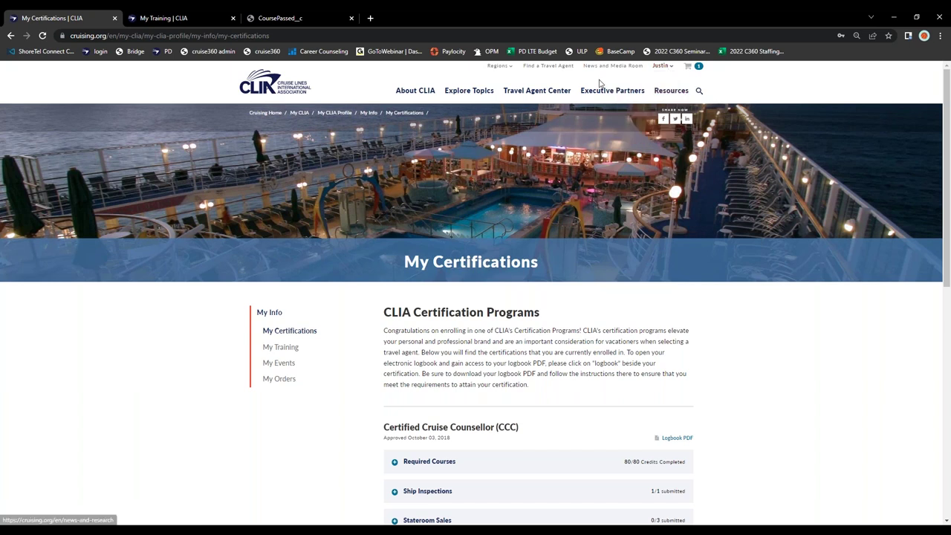
Step: Review the CCC and ACC certification requirements listed on the My Certifications page
mouse_move(666, 70)
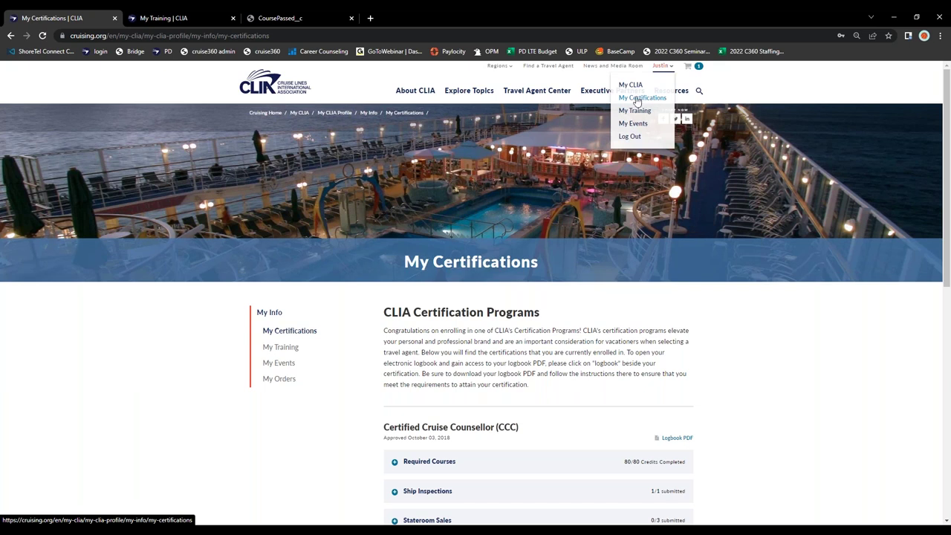
scroll(409, 364, down, 5)
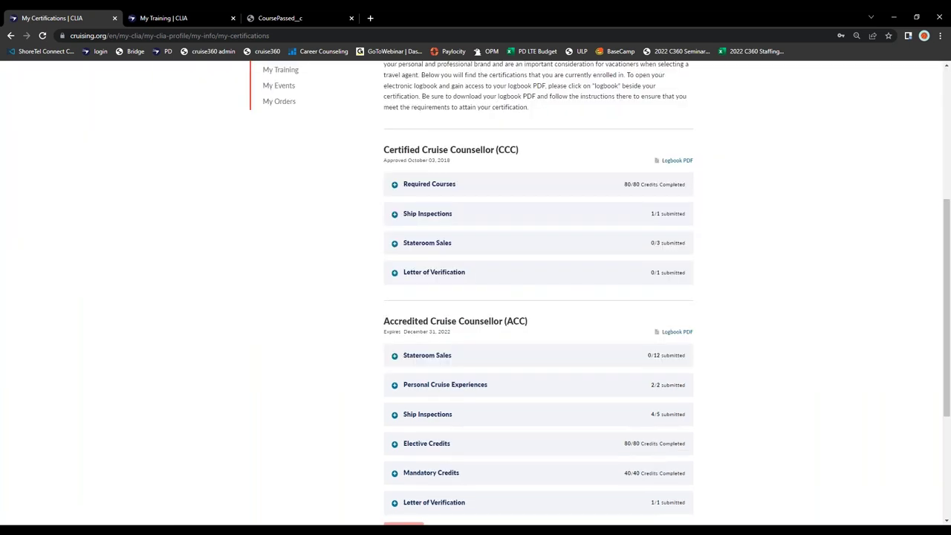
scroll(529, 300, down, 1)
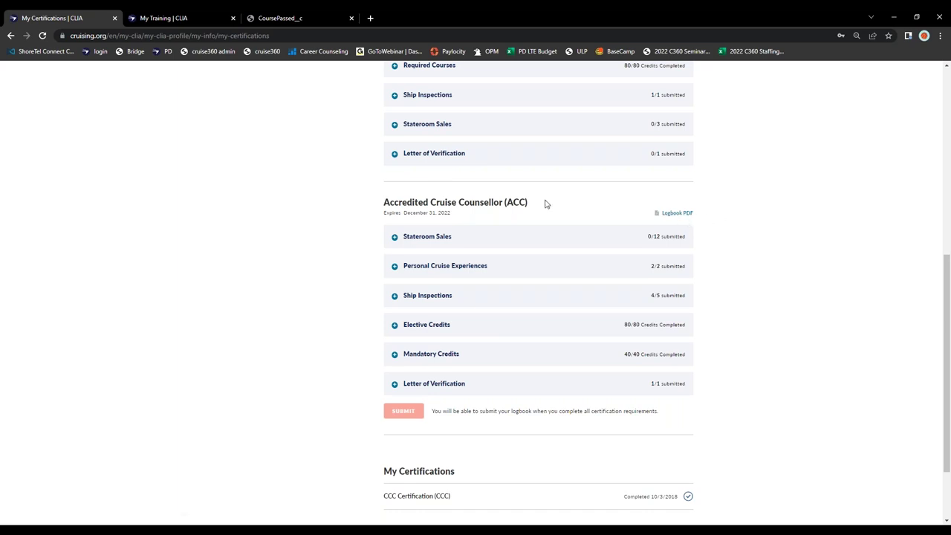
scroll(545, 204, up, 2)
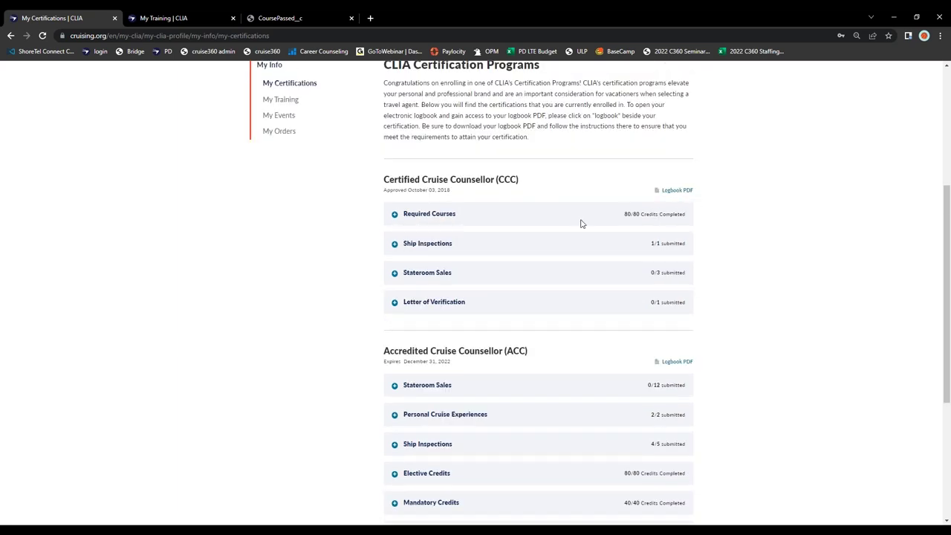
scroll(551, 248, down, 3)
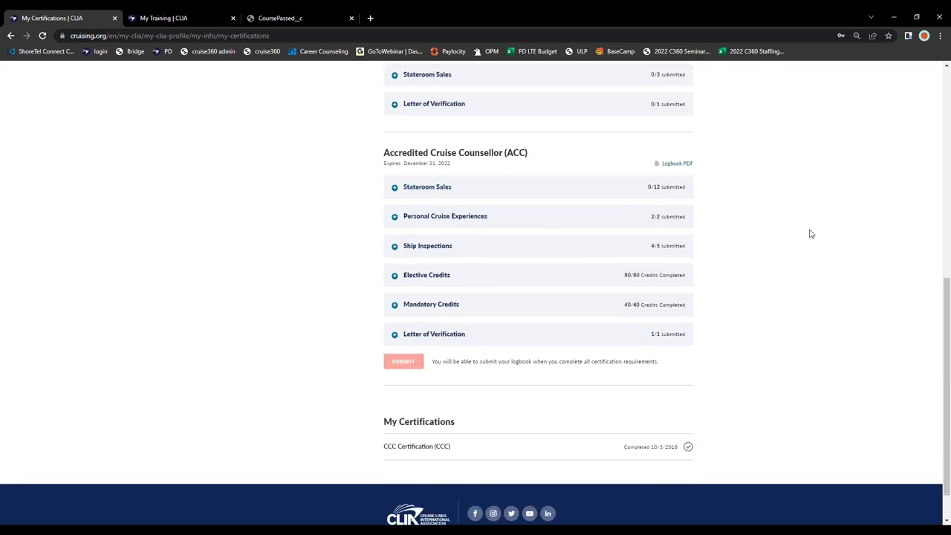
scroll(765, 200, down, 1)
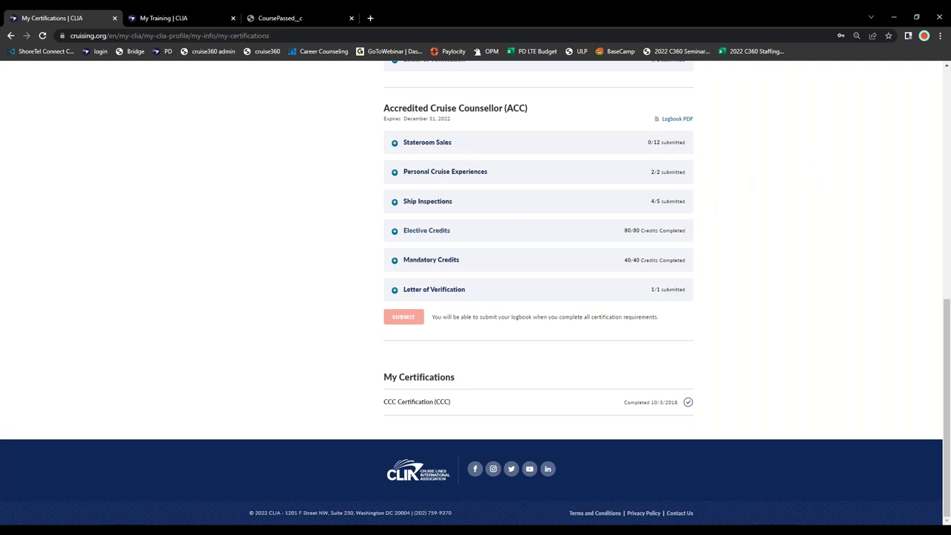
Step: Examine the potential and applied courses in the ACC Mandatory Credits section, and collapse the section
click(451, 260)
scroll(461, 339, down, 1)
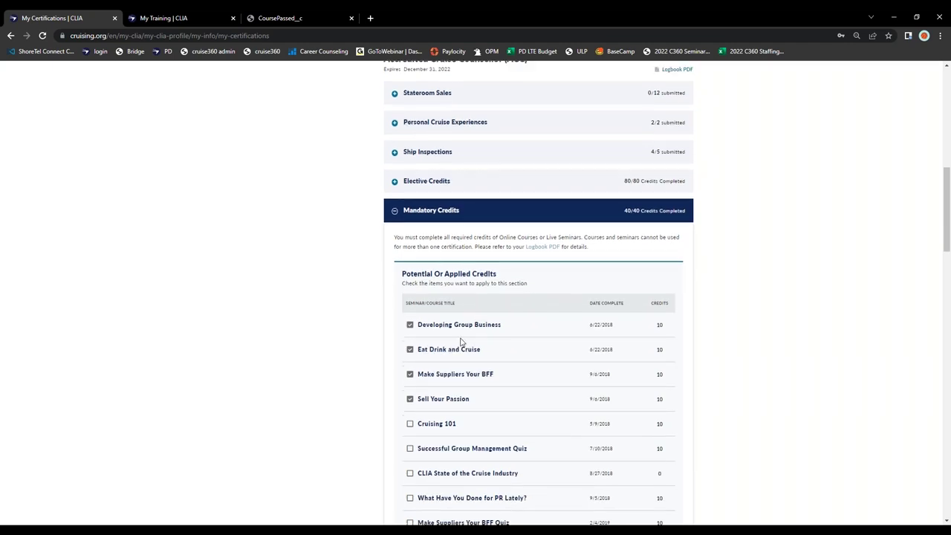
scroll(462, 341, down, 2)
scroll(460, 341, up, 1)
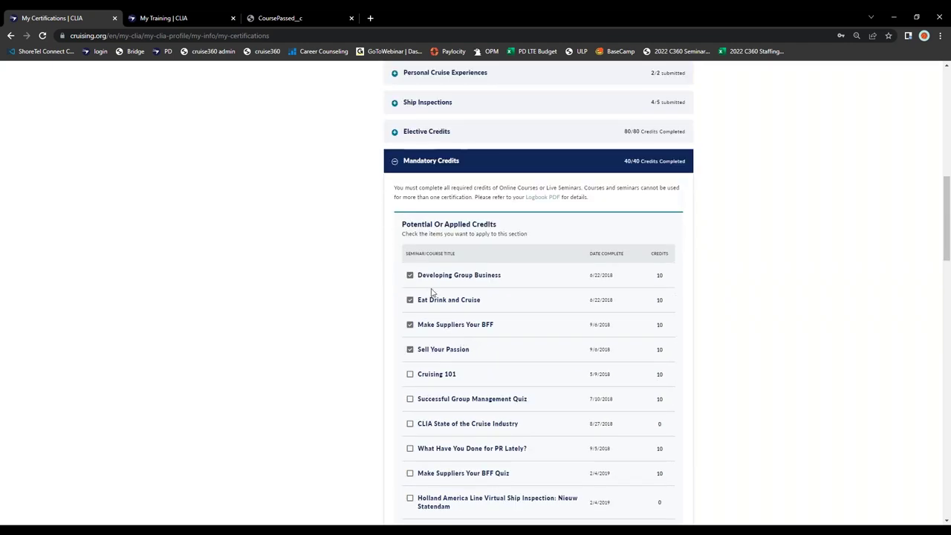
click(411, 279)
click(443, 169)
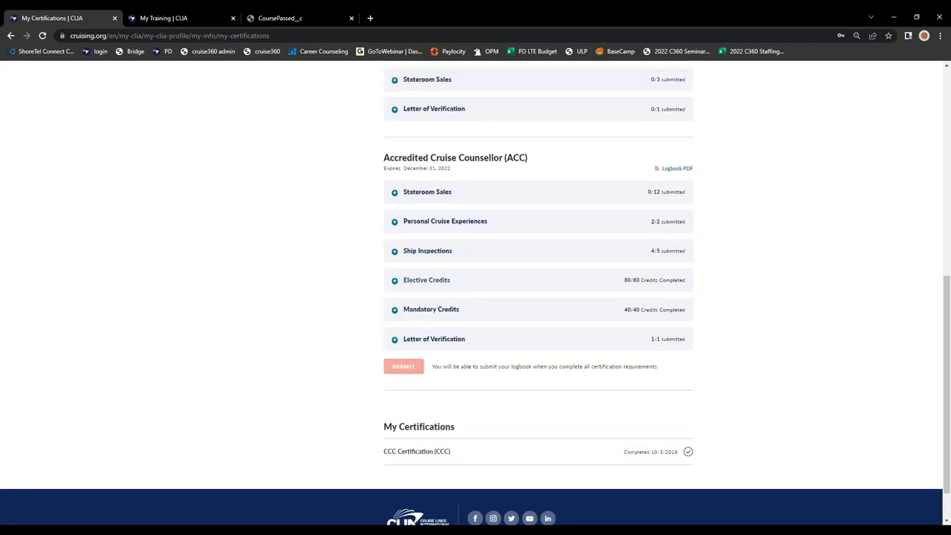
Step: Examine the selectable courses in the ACC Elective Credits section, and collapse the section
click(427, 280)
scroll(411, 236, down, 2)
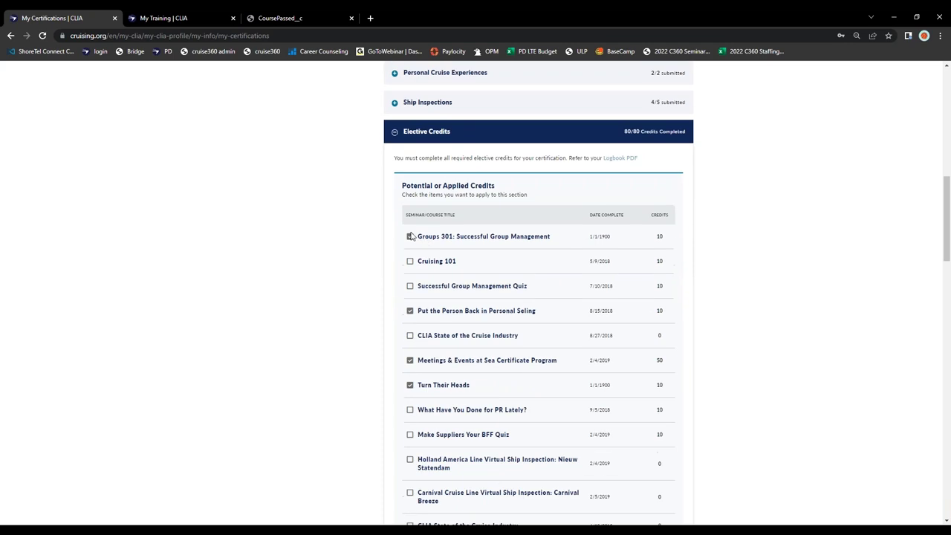
click(410, 237)
click(410, 237)
click(475, 142)
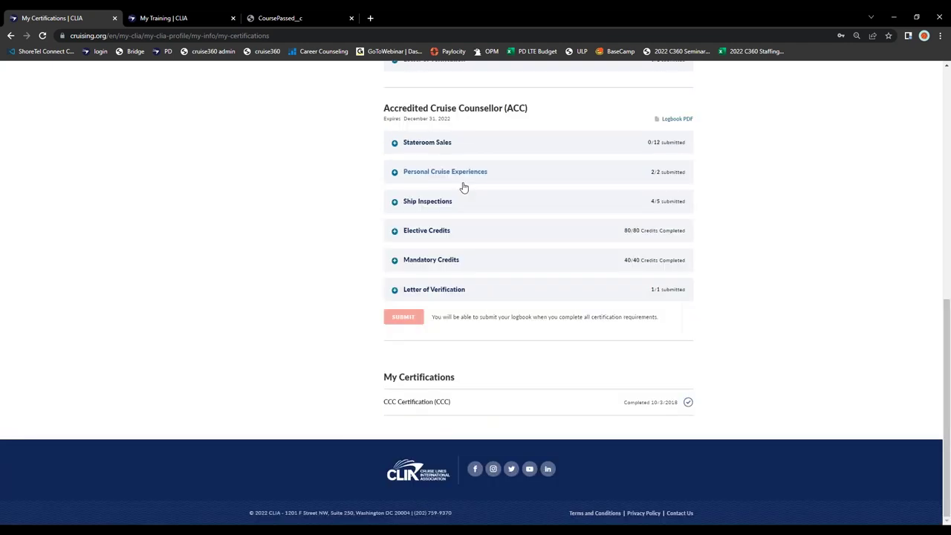
Step: Check the course statuses in the CCC Required Courses section, and collapse the section
scroll(463, 187, up, 3)
click(434, 171)
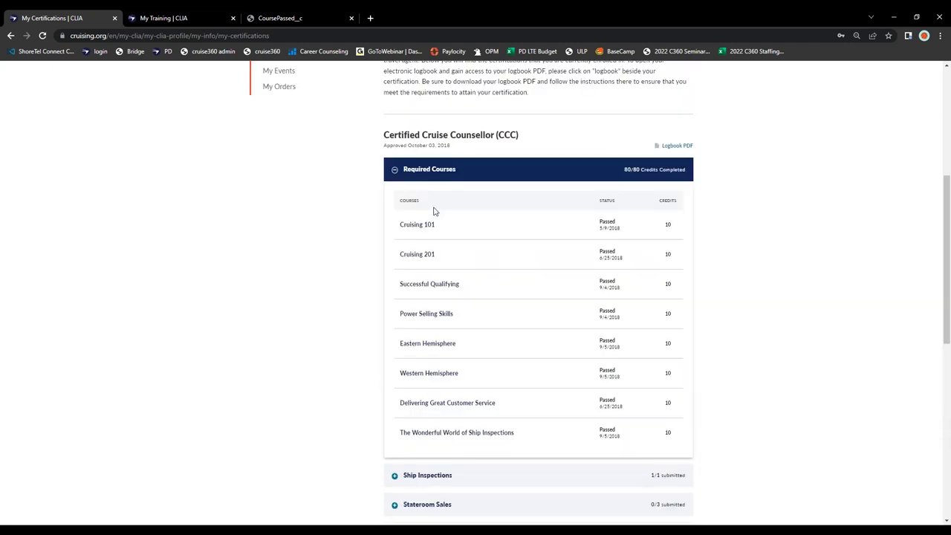
scroll(475, 173, down, 1)
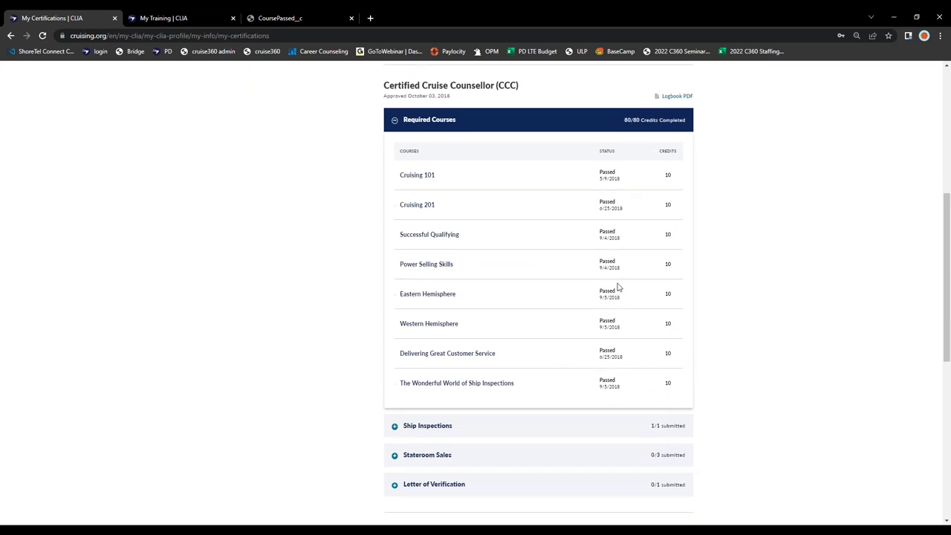
click(453, 123)
Step: Expand the ACC Ship Inspections section and find the Mardi Gras entry that lacks a file
scroll(361, 157, down, 3)
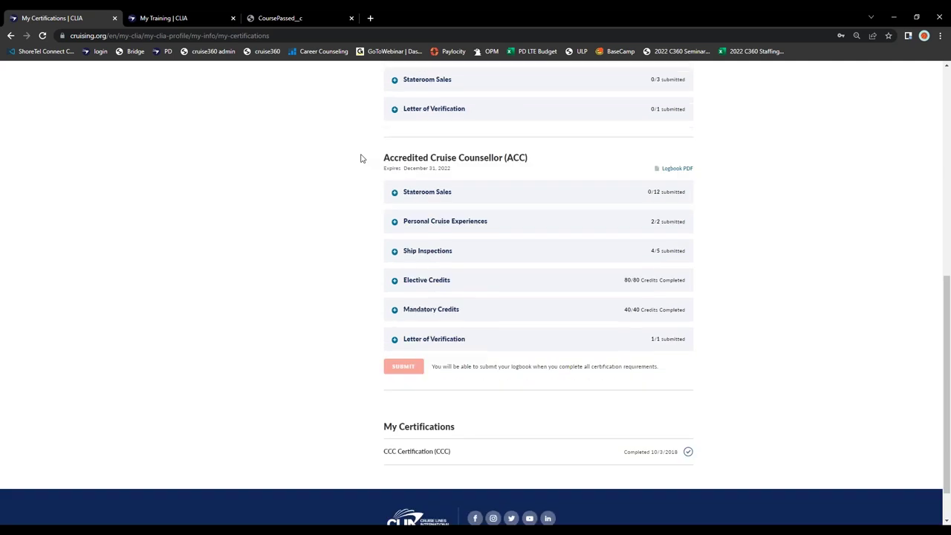
scroll(364, 186, down, 1)
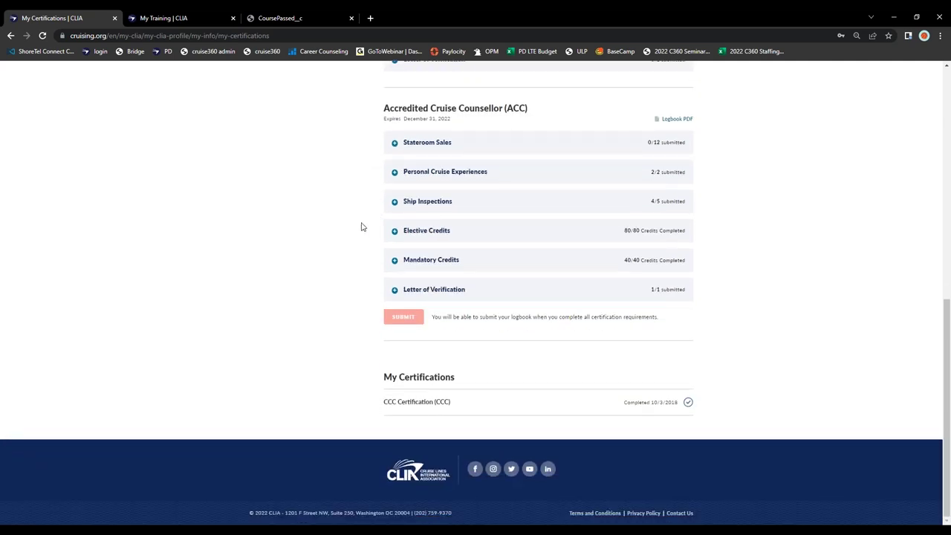
click(429, 202)
scroll(420, 346, down, 1)
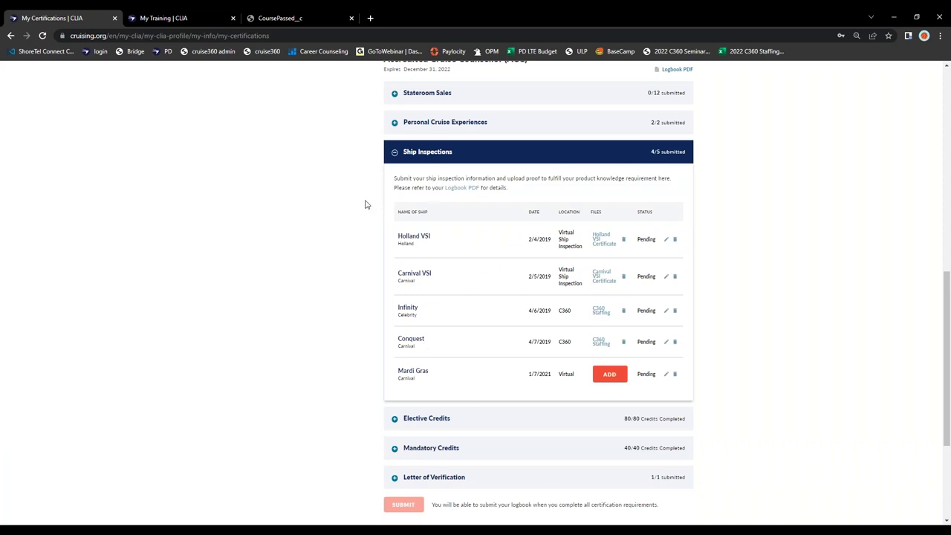
scroll(401, 298, down, 1)
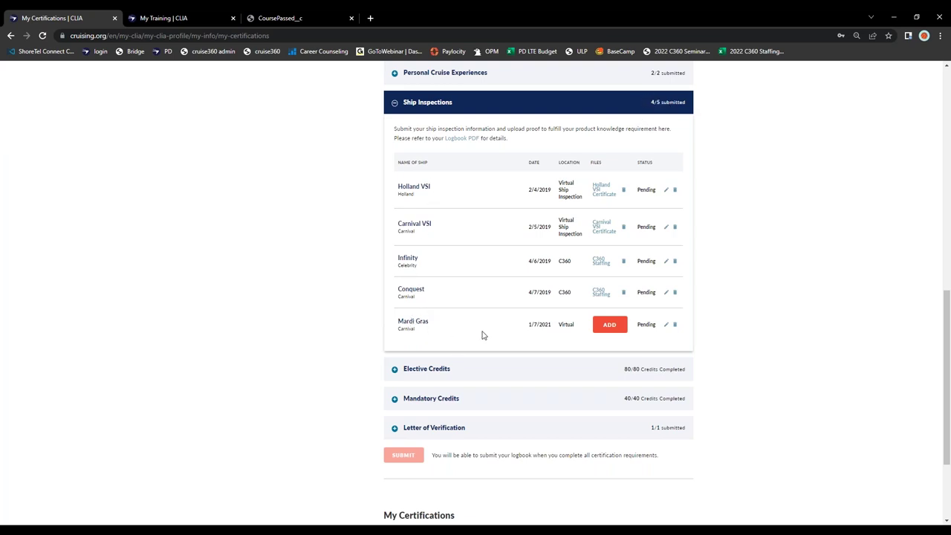
Step: Upload the 2022 Atlanta LTE Agenda PDF for the Mardi Gras ship inspection under the document title Test, and save it
click(610, 325)
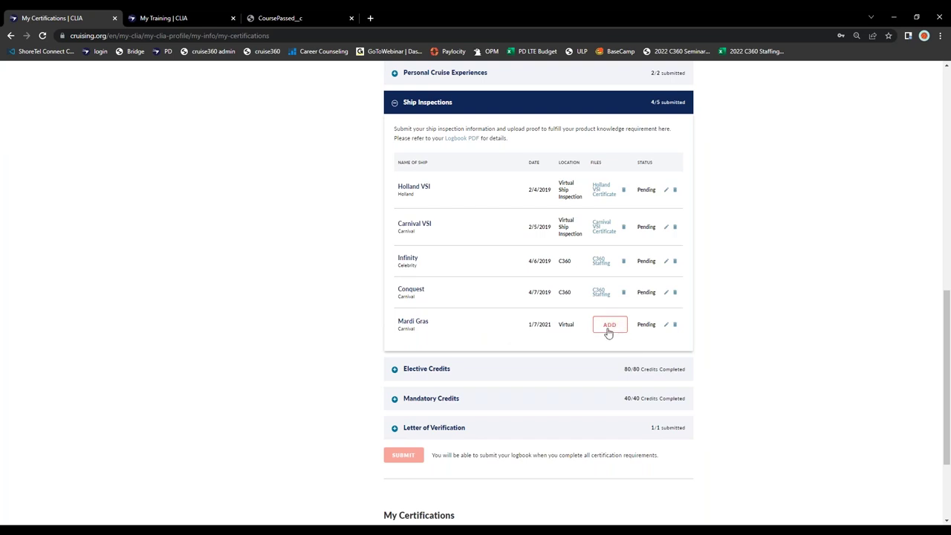
click(608, 327)
click(421, 245)
text(Te)
click(437, 269)
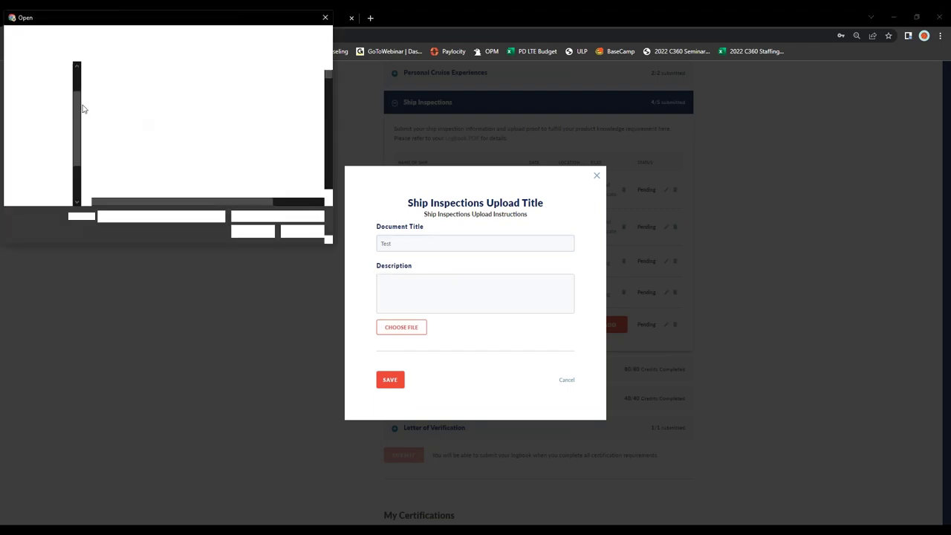
click(133, 124)
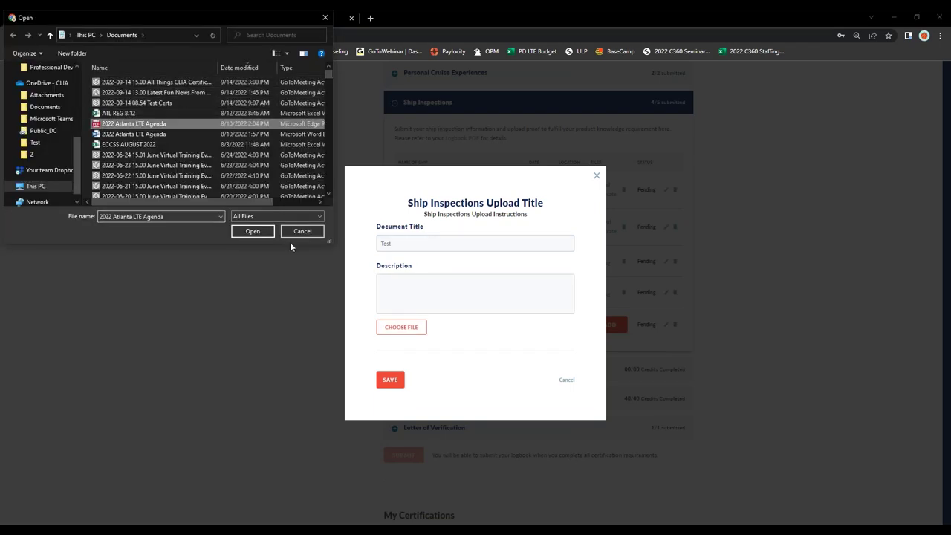
click(252, 231)
click(391, 382)
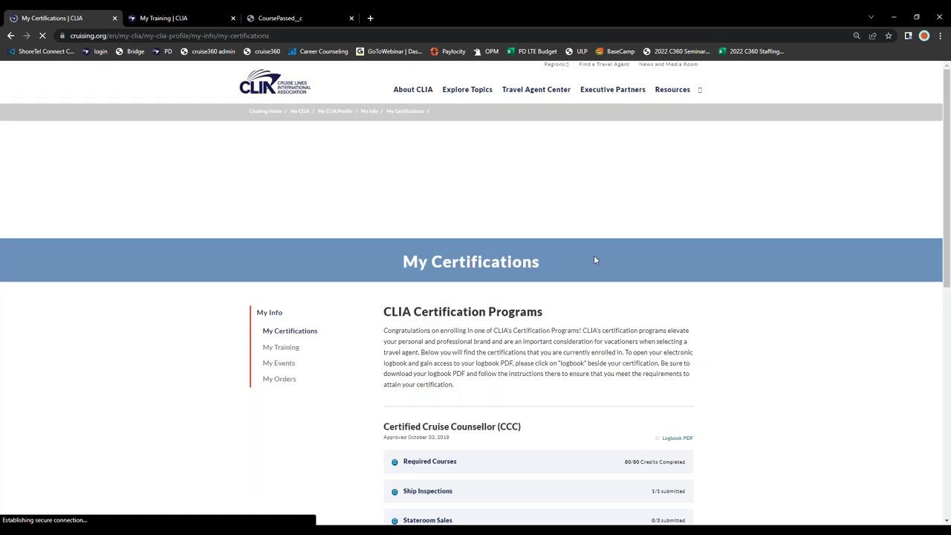
Step: Expand the ACC Stateroom Sales section and open the form for adding a stateroom sale
scroll(547, 288, down, 4)
scroll(547, 288, down, 2)
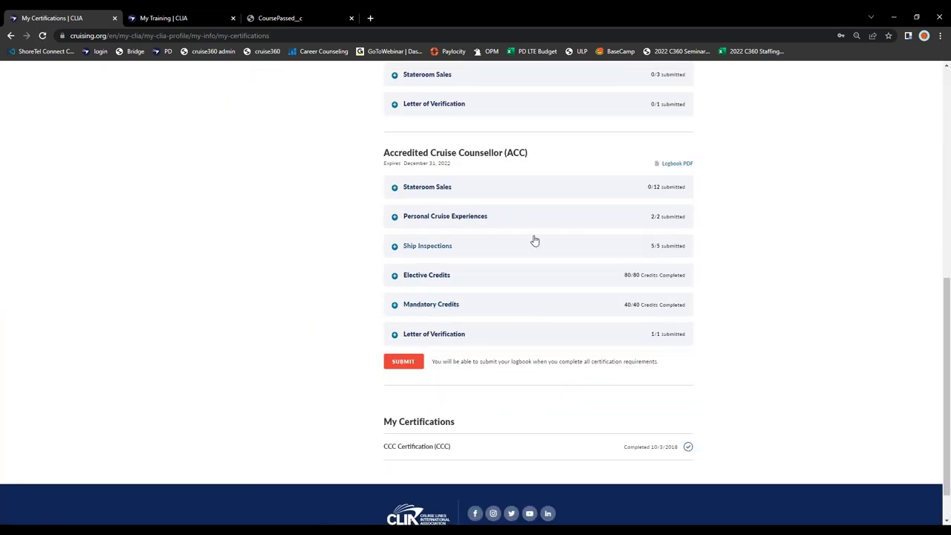
scroll(533, 240, down, 1)
click(485, 148)
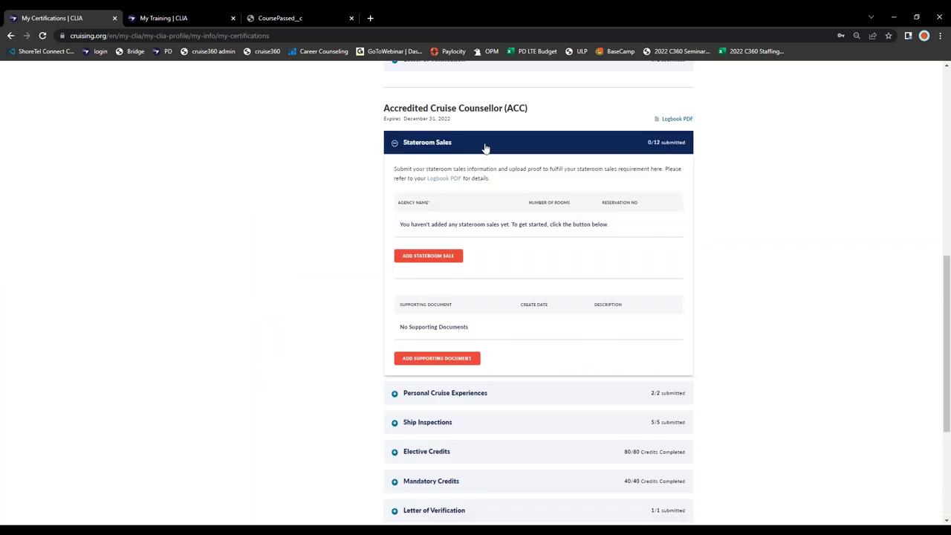
scroll(485, 156, down, 1)
scroll(491, 185, down, 1)
scroll(476, 179, up, 1)
click(435, 209)
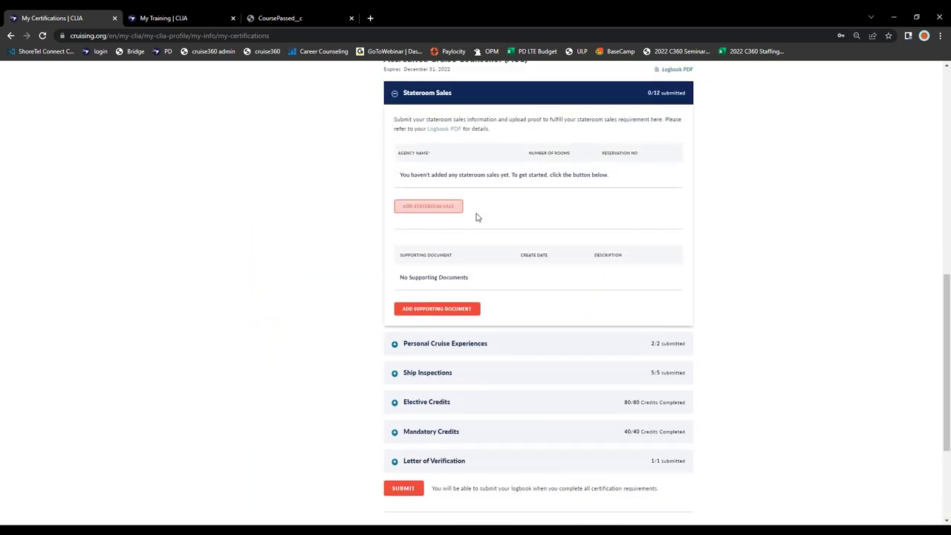
click(450, 212)
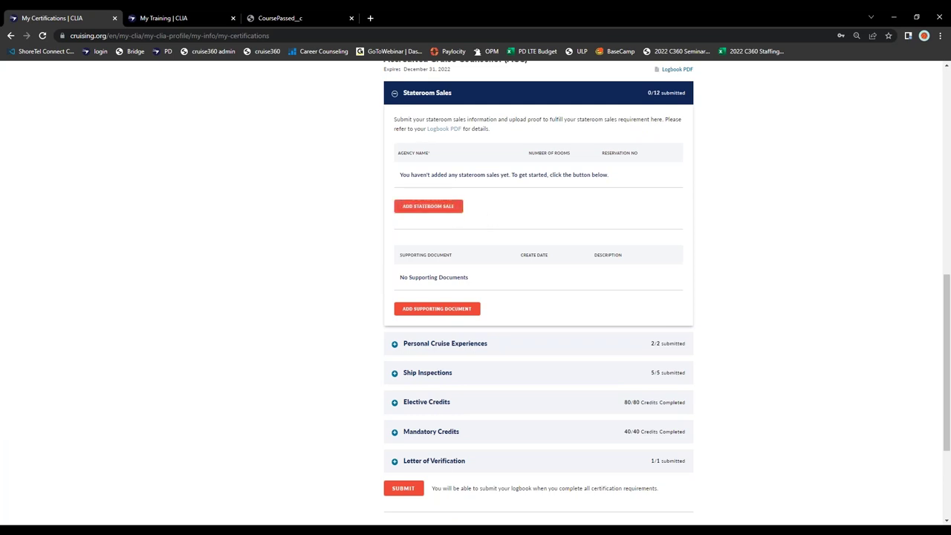
click(440, 209)
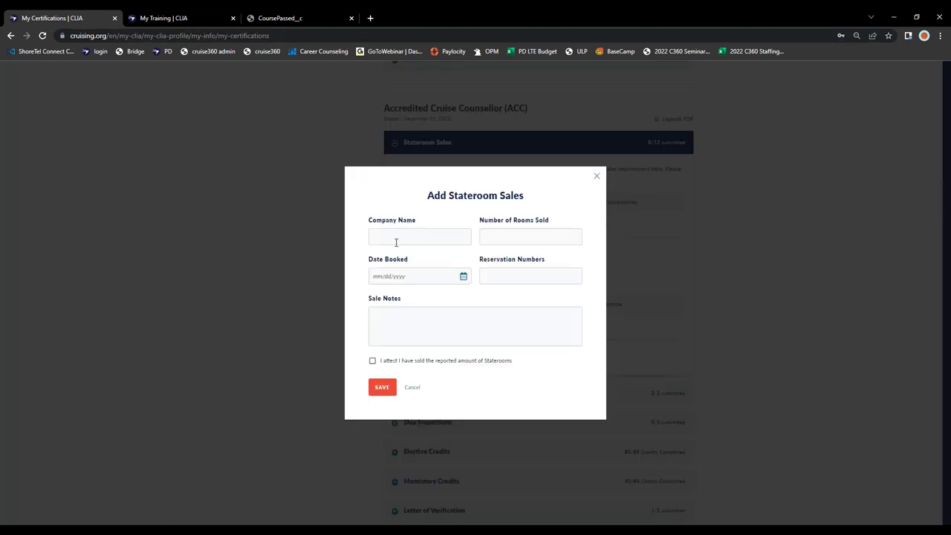
Step: Save the stateroom sale with company name Testq, 12 rooms sold, booking date 09/14/2022, a reservation number and the attestation checked
click(394, 238)
text(Testq)
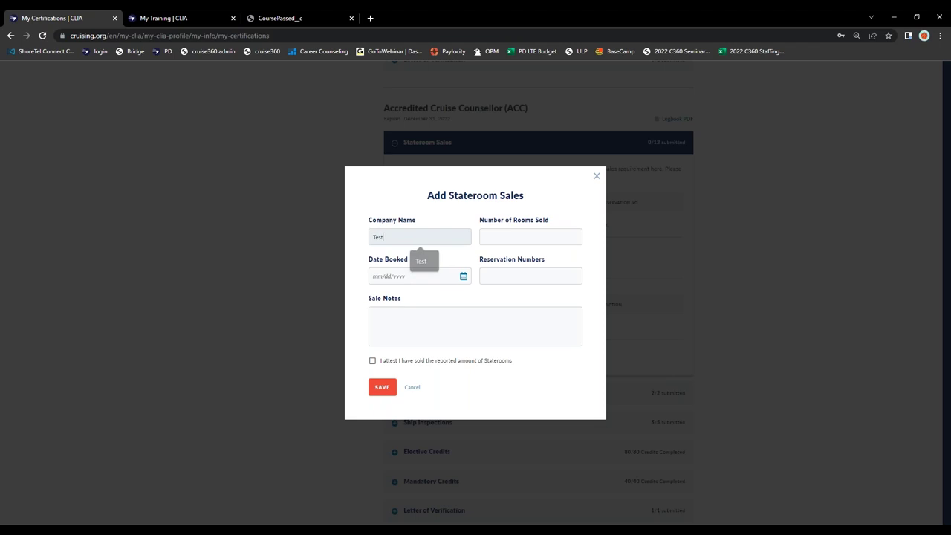
key(Tab)
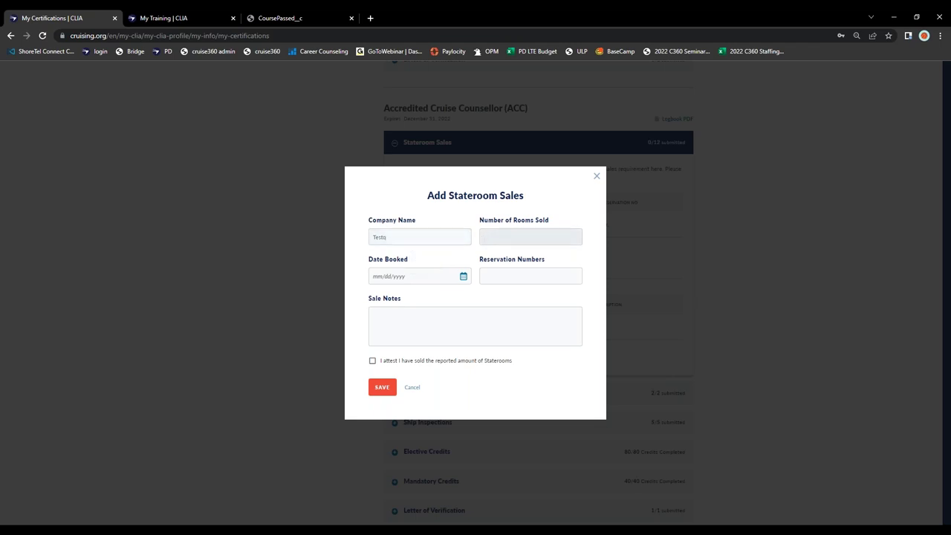
text(12)
click(463, 276)
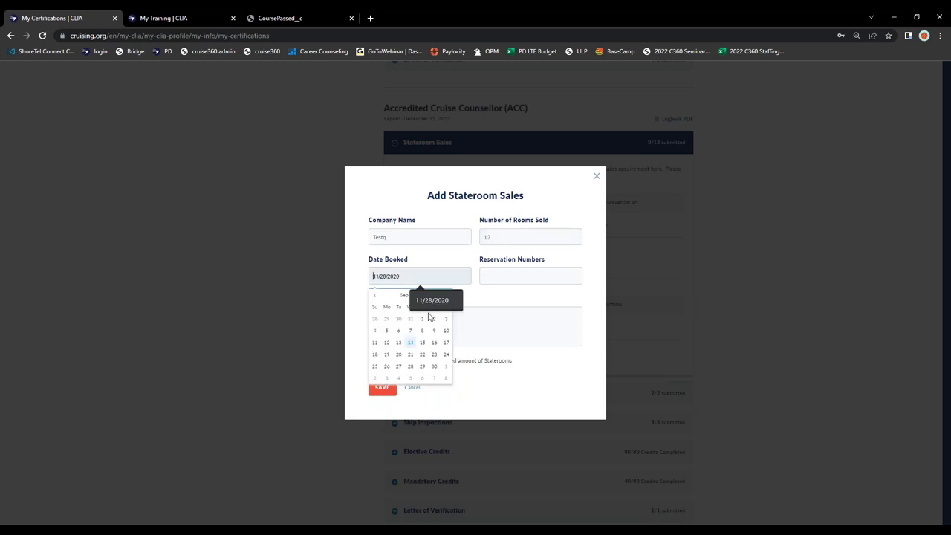
click(413, 343)
click(502, 277)
text(12345)
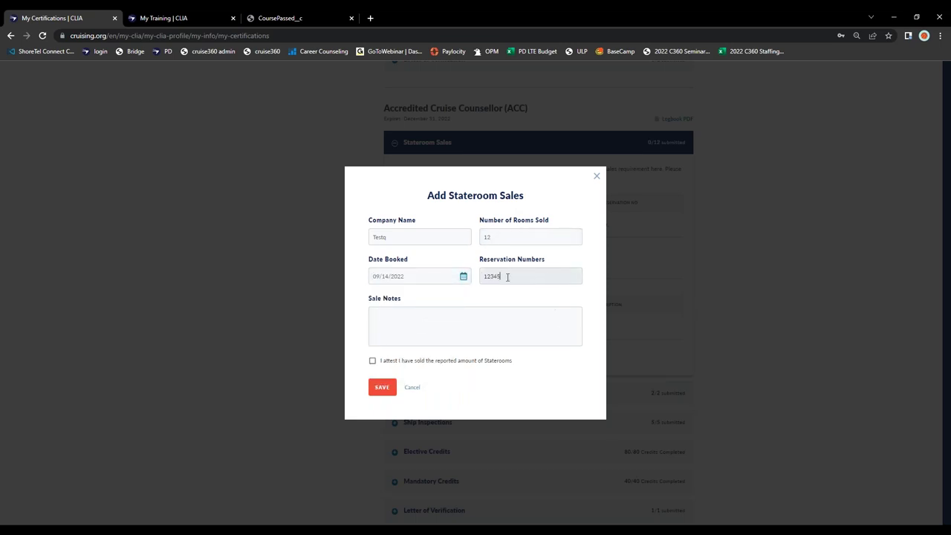
click(372, 362)
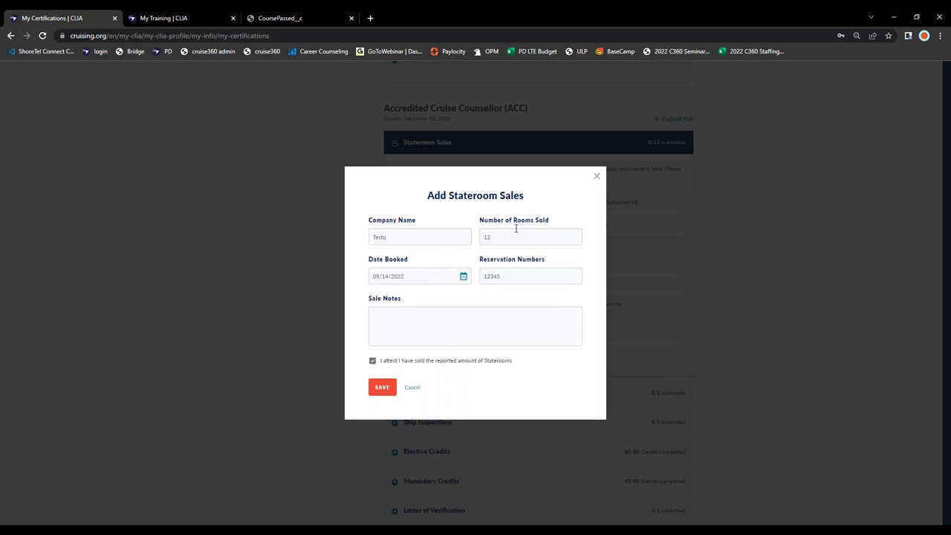
click(382, 391)
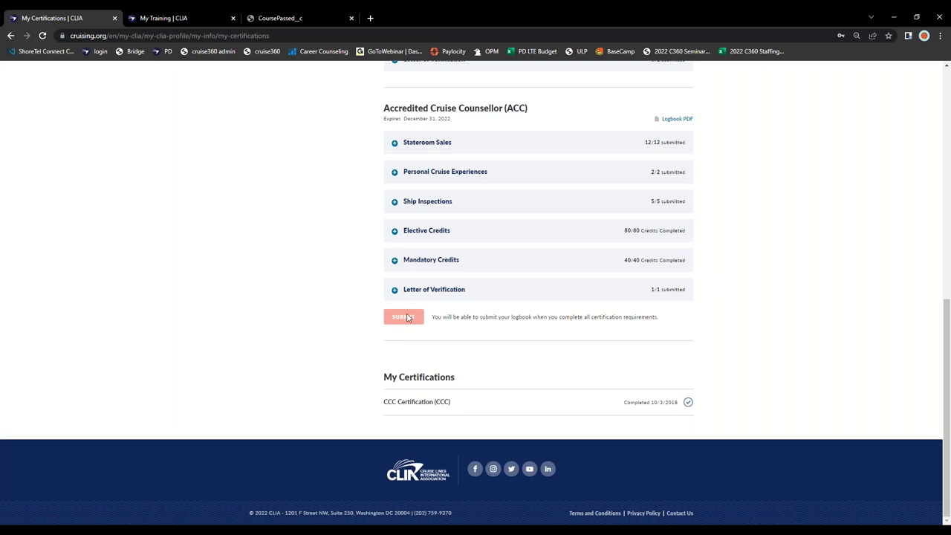
Step: Upload the 2022 Atlanta LTE Agenda PDF as an ACC Stateroom Sales supporting document titled Test, and save it
click(439, 144)
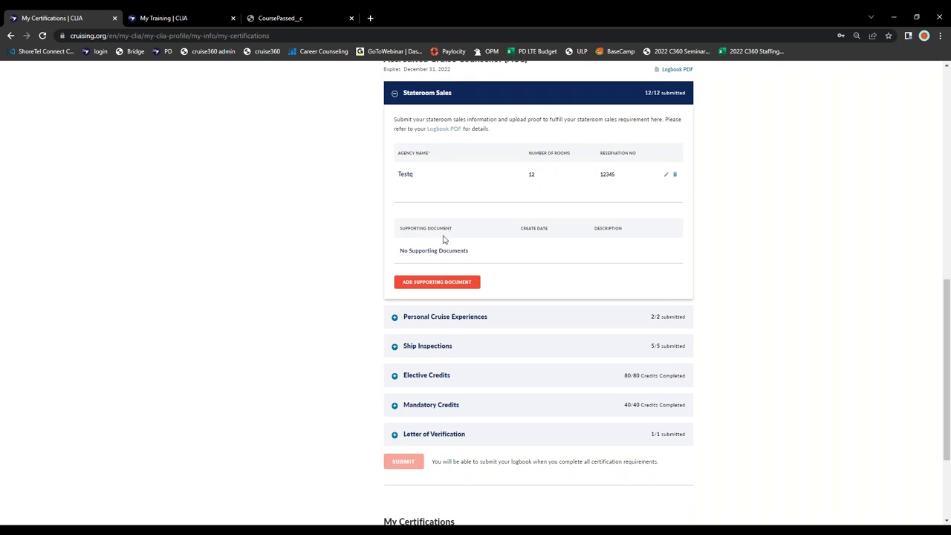
click(442, 289)
click(439, 245)
text(Test)
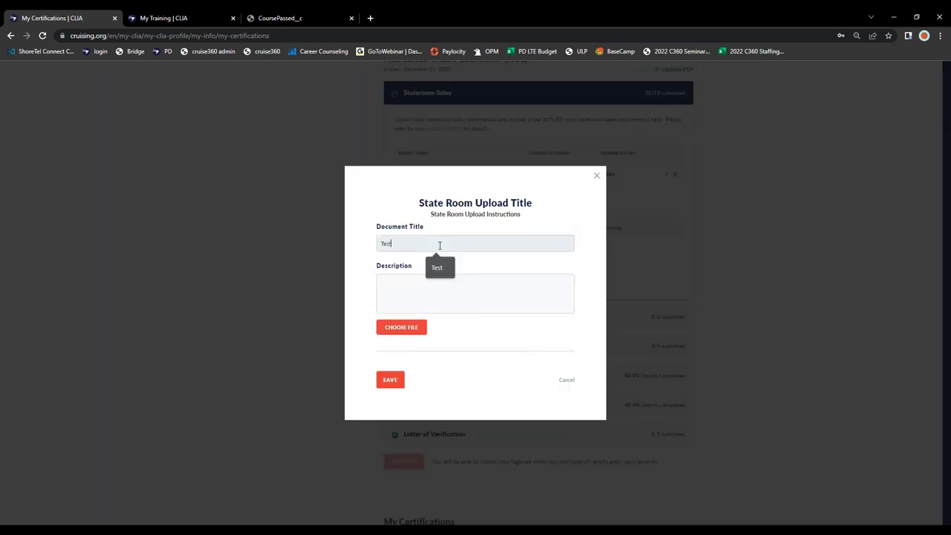
click(416, 329)
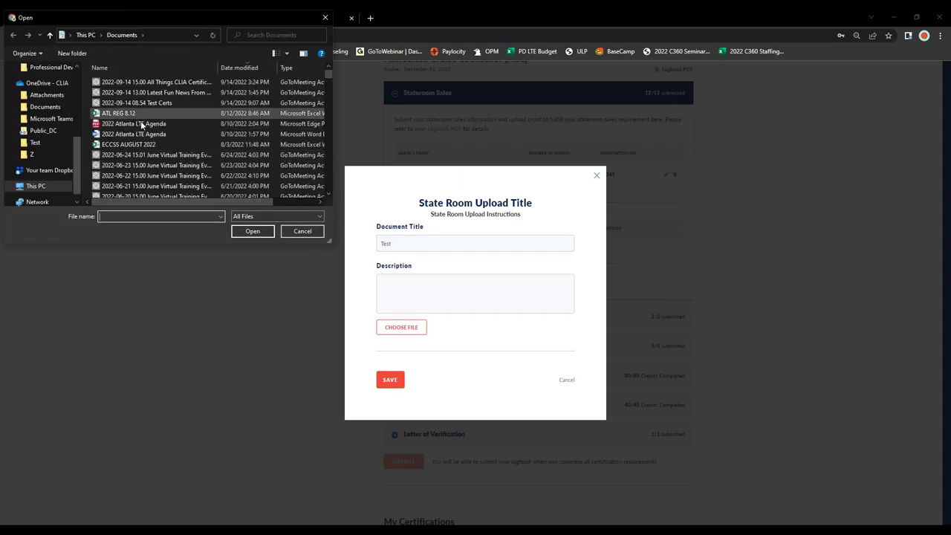
click(141, 125)
click(261, 234)
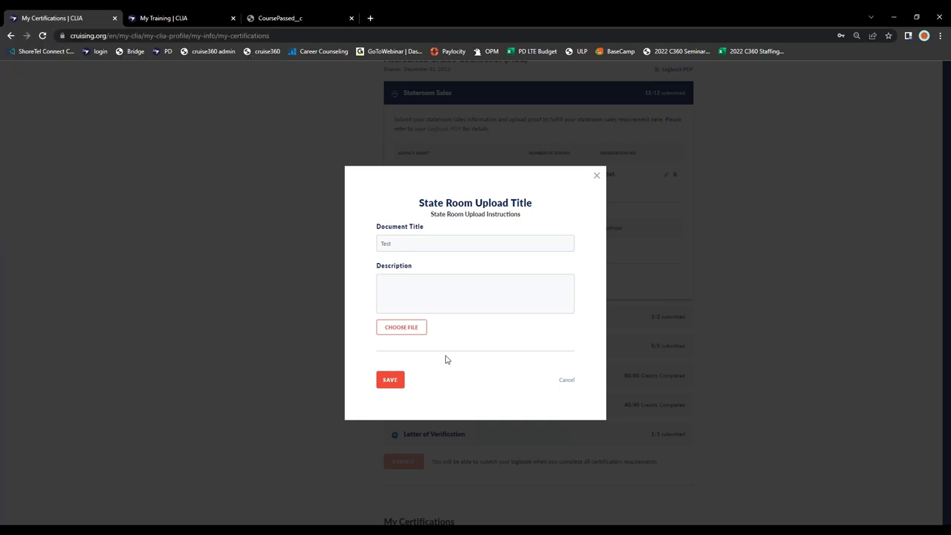
click(393, 382)
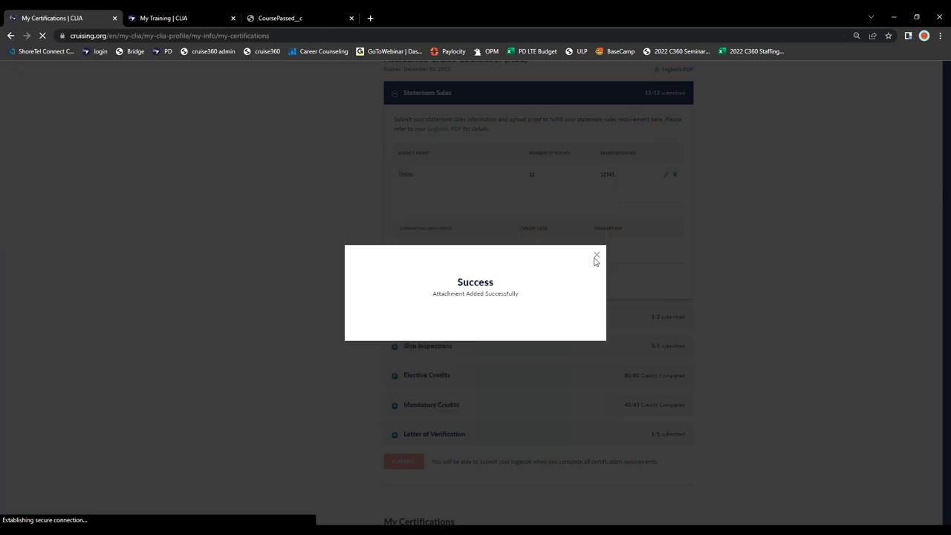
Step: Return to the Accredited Cruise Counsellor section and check whether the logbook can be submitted
scroll(342, 219, down, 4)
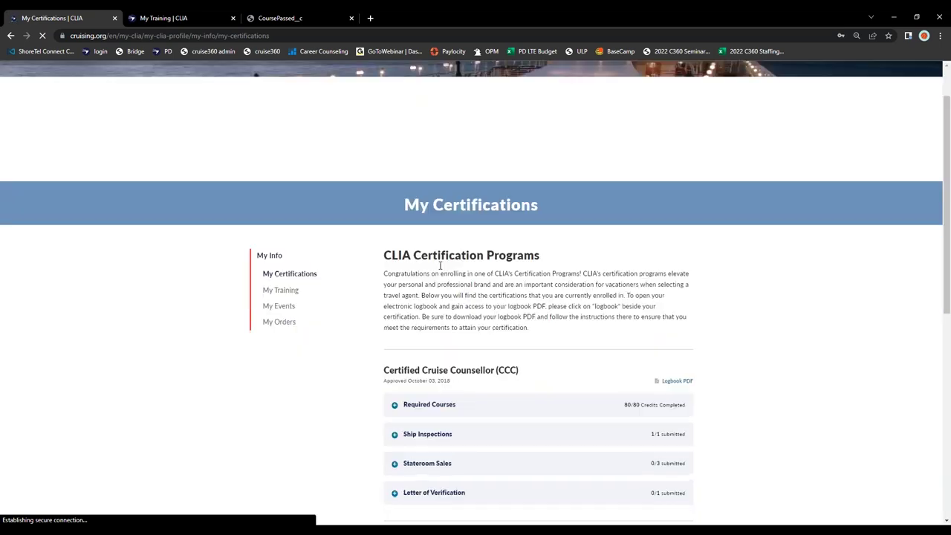
scroll(343, 218, down, 2)
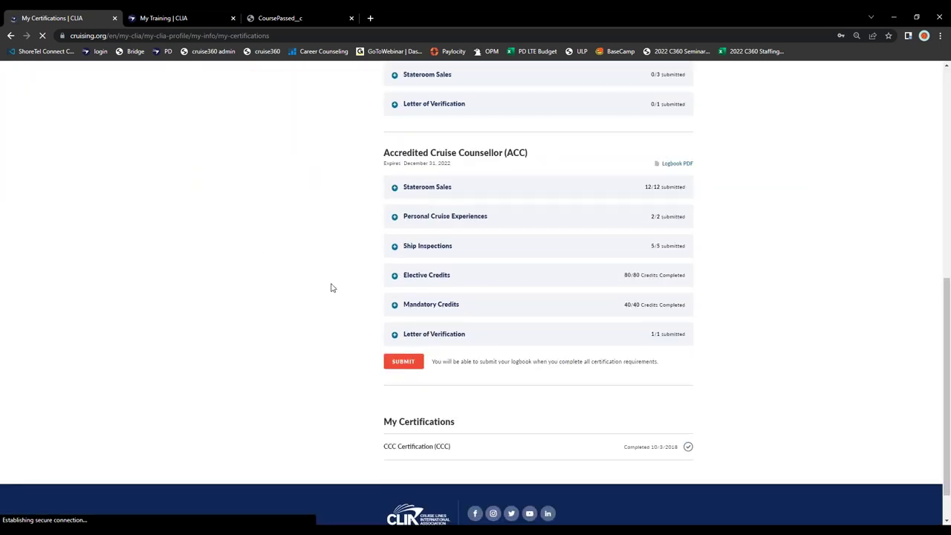
scroll(364, 305, down, 1)
click(406, 322)
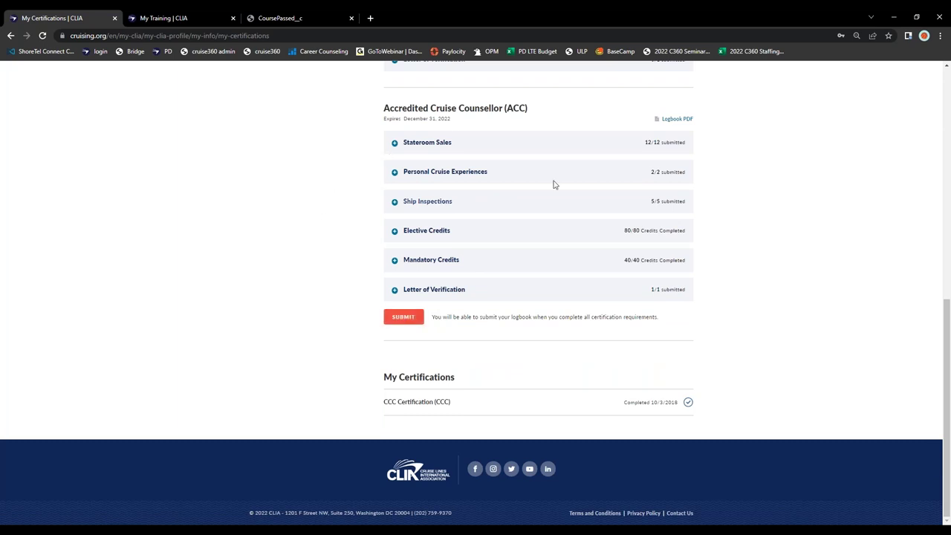
Step: Review the entries and files in the ACC Personal Cruise Experiences and Ship Inspections sections, and collapse both
click(487, 183)
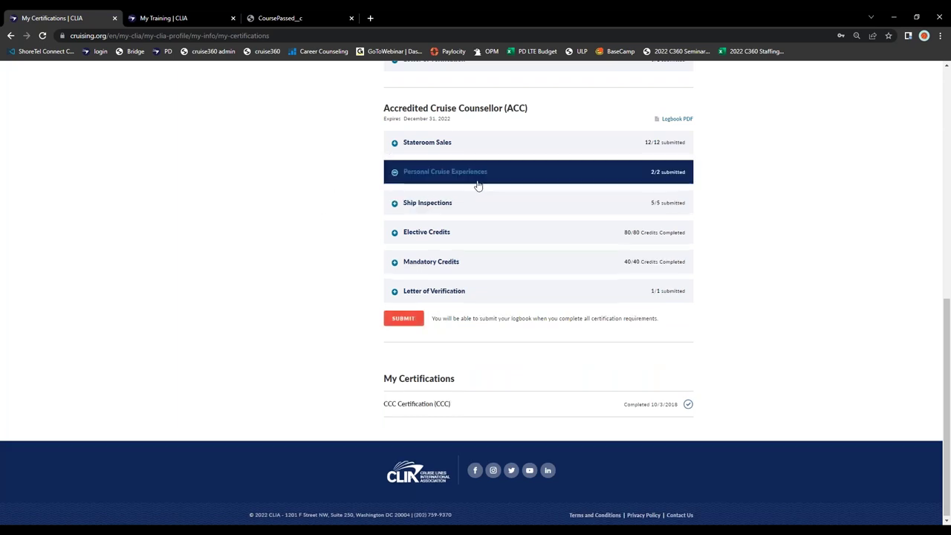
scroll(461, 178, down, 1)
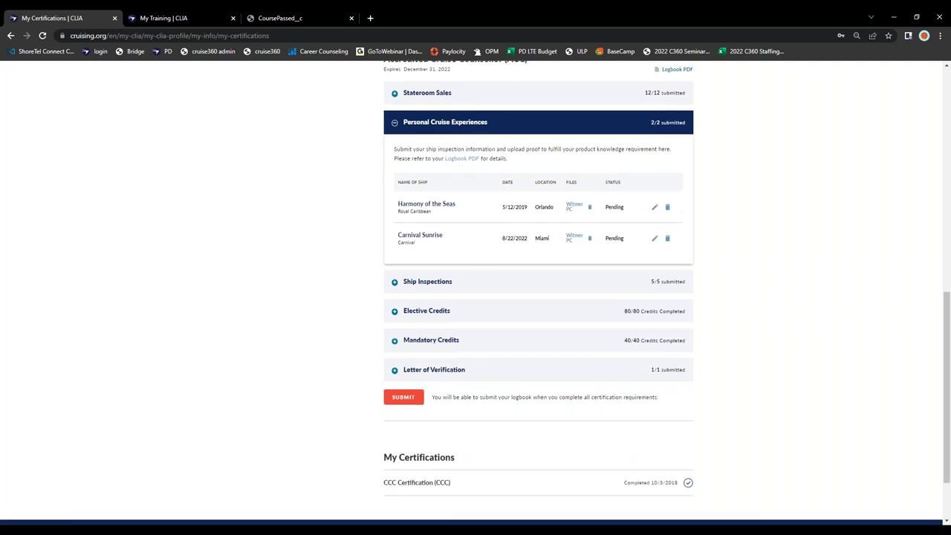
click(426, 288)
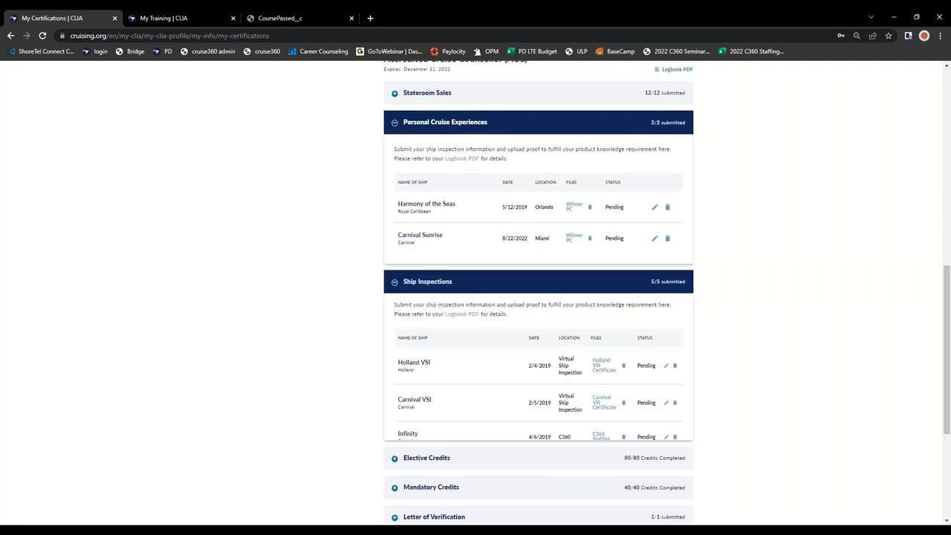
scroll(649, 401, down, 1)
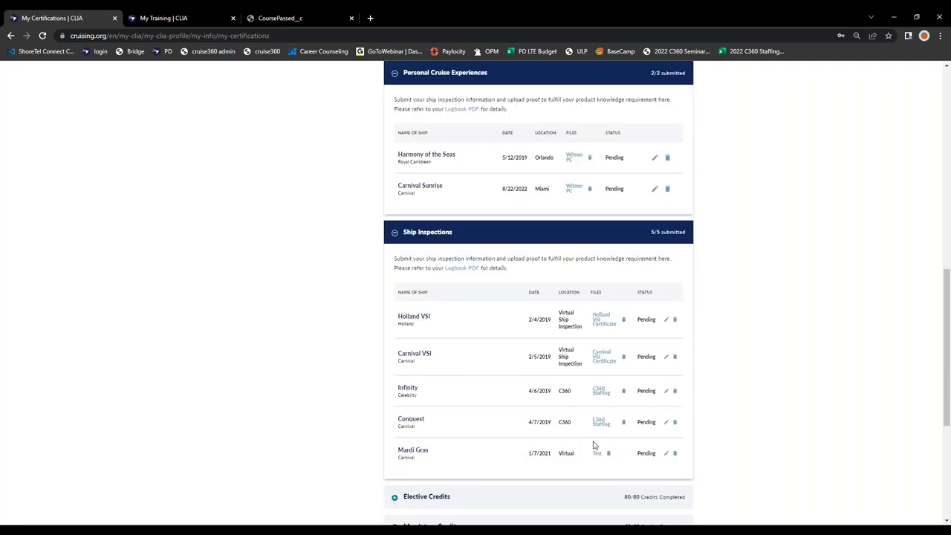
scroll(468, 187, down, 1)
click(461, 185)
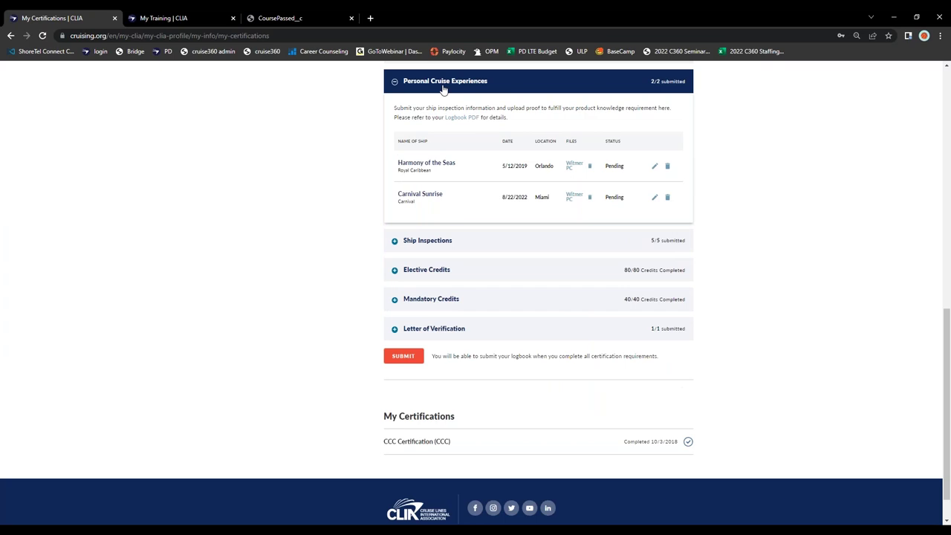
click(443, 89)
Step: Expand the ACC Letter of Verification section, review its document entry, and collapse the section
click(435, 289)
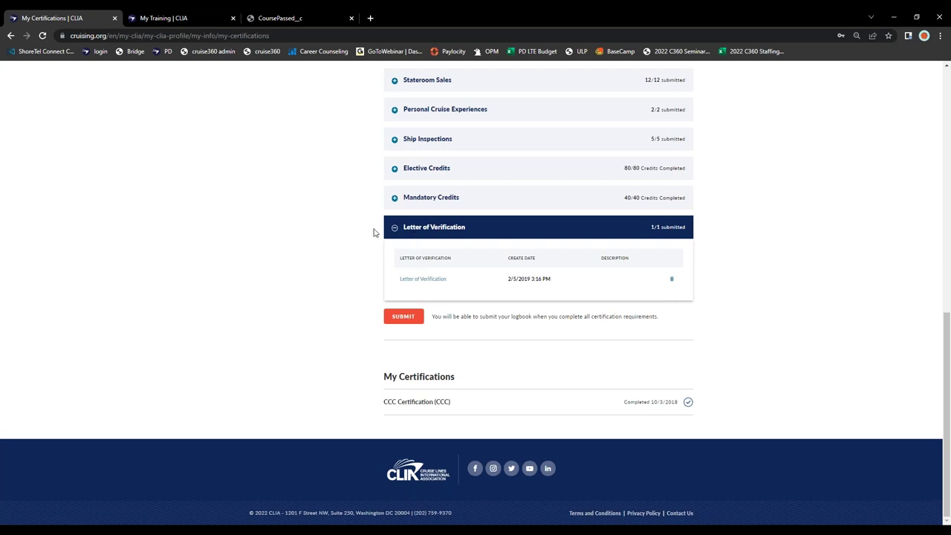
scroll(443, 285, up, 1)
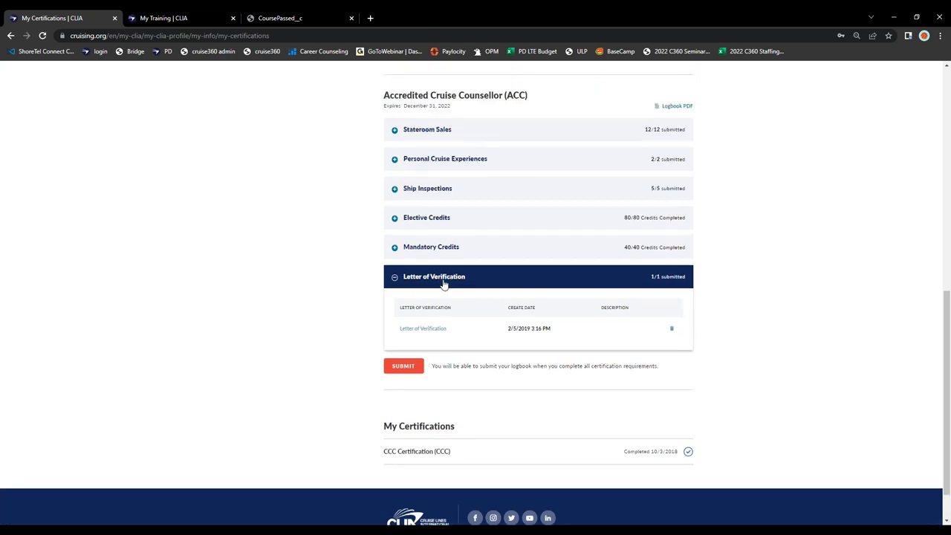
click(444, 285)
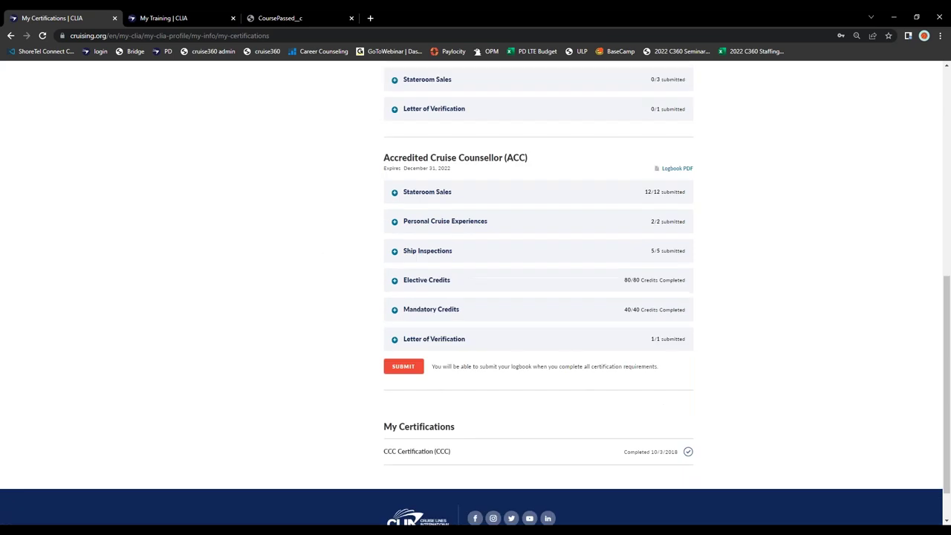
Step: Reopen the ACC Ship Inspections section and examine the proof file and status of each ship
click(425, 253)
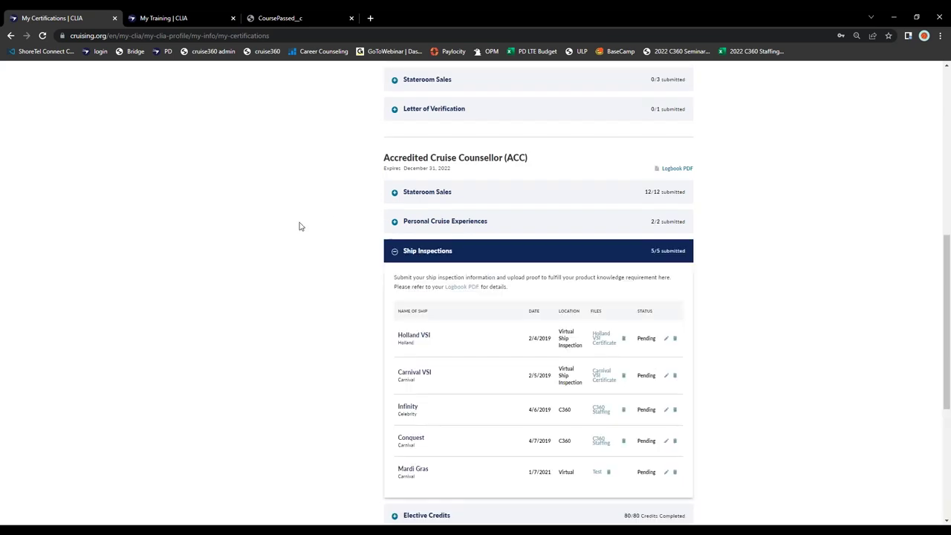
scroll(308, 223, down, 1)
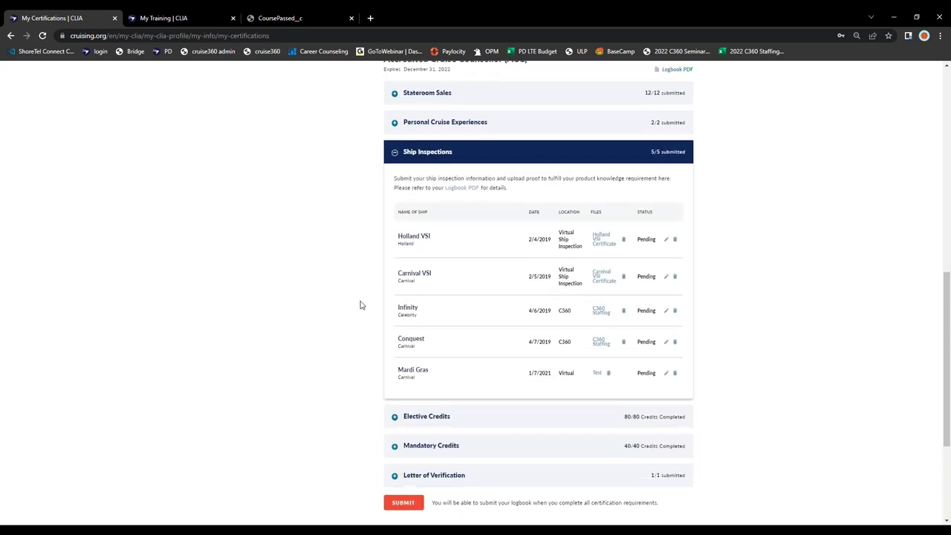
scroll(372, 319, down, 1)
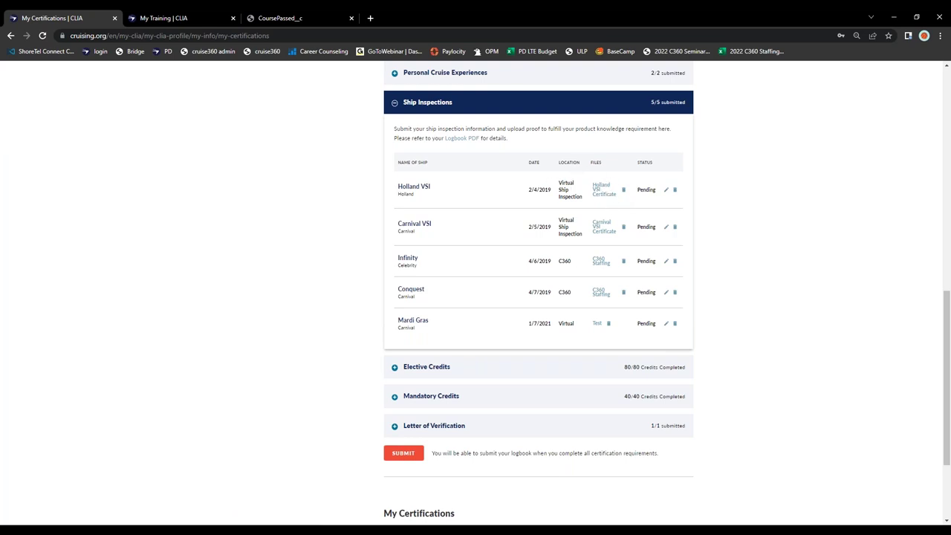
Step: Switch to the My Training page and find the Holland America Line Virtual Ship Inspection entry in the course list
click(186, 22)
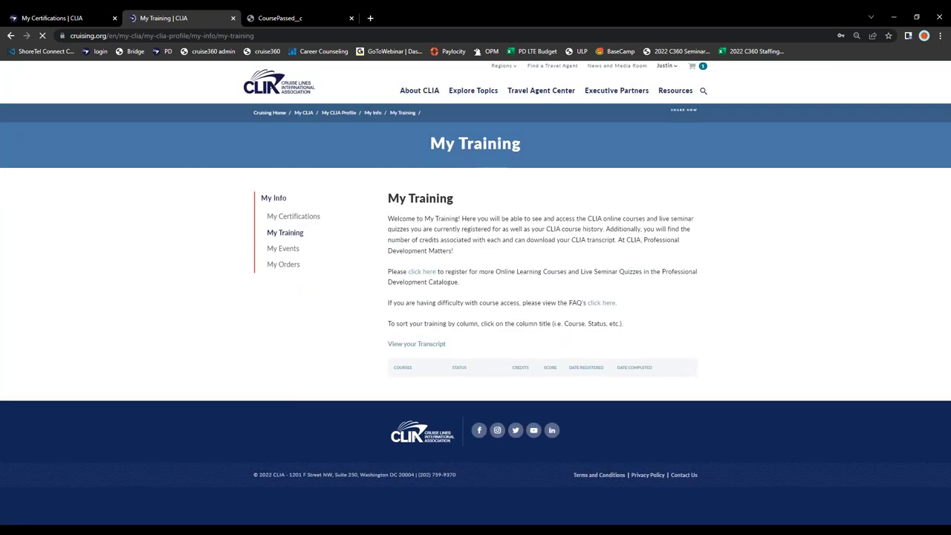
scroll(449, 235, down, 3)
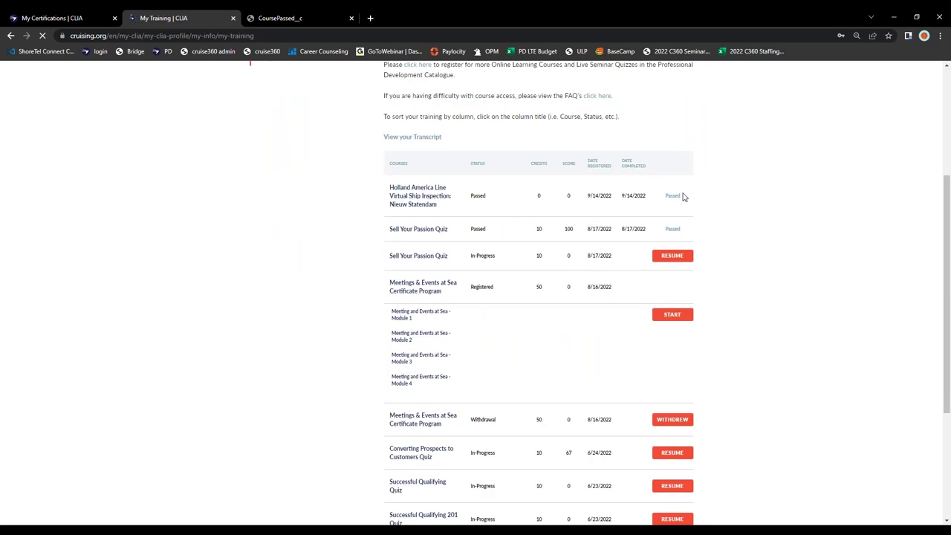